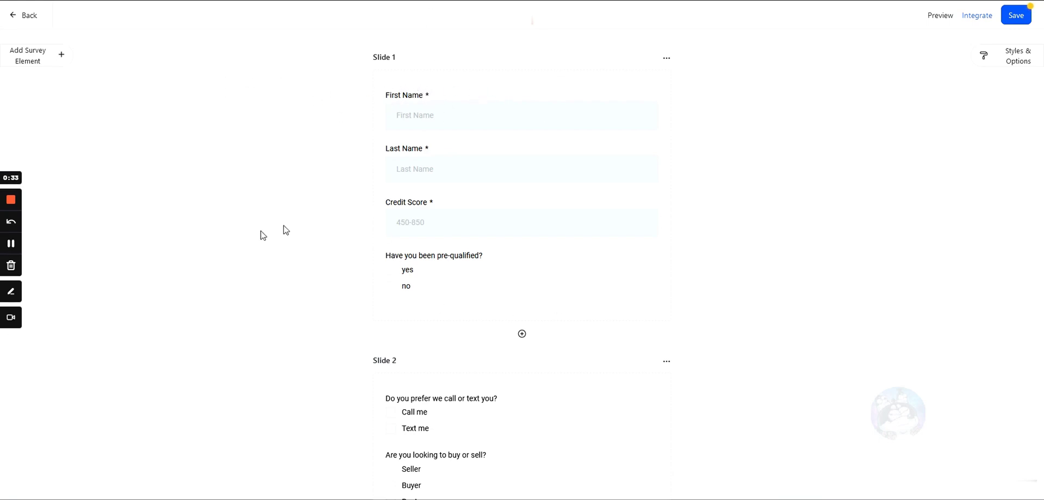
Select the pre-qualified question from the survey elements and mark it Required.
{"action": "left_click", "coordinate": [28, 55]}
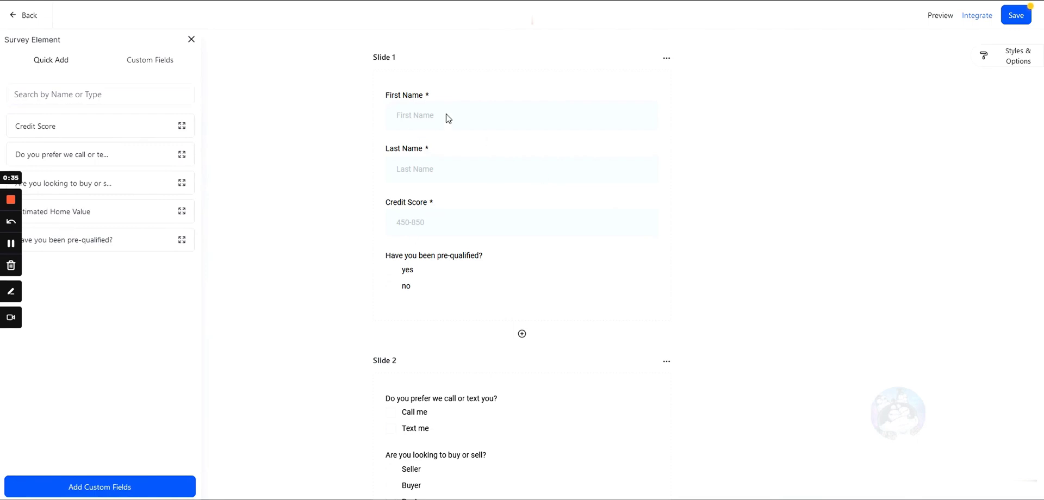
{"action": "left_click", "coordinate": [412, 259]}
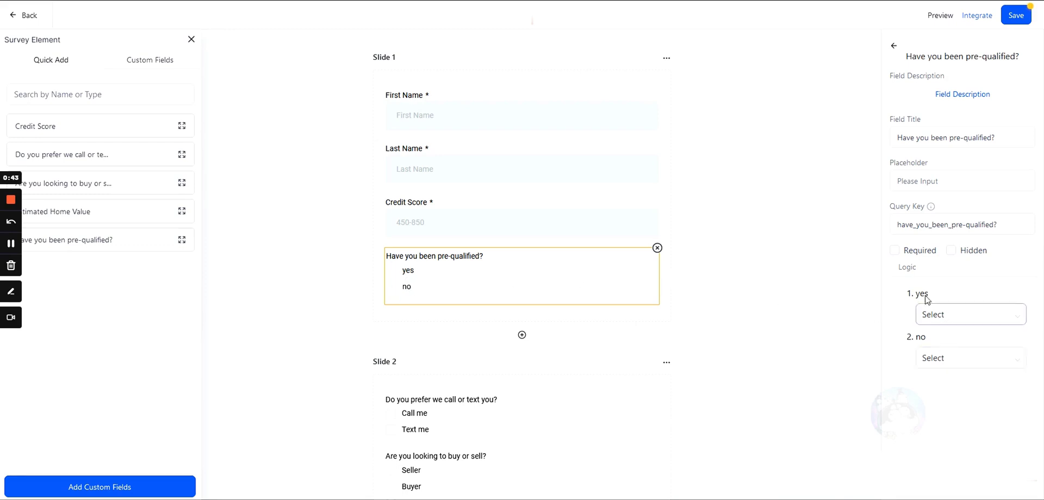
{"action": "left_click", "coordinate": [897, 252]}
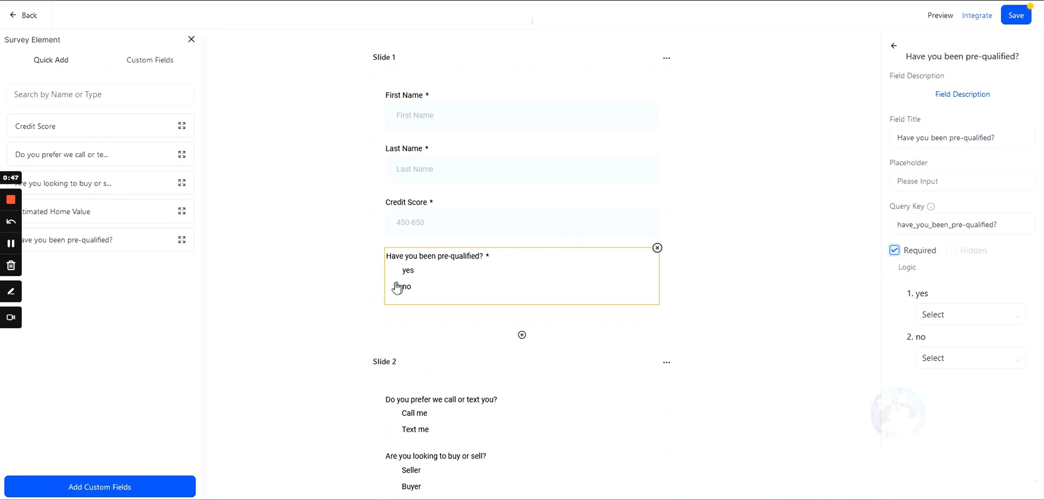
Set its logic so yes goes to P2 - Slide 2 and no goes to P3 - Slide 3.
{"action": "left_click", "coordinate": [943, 321]}
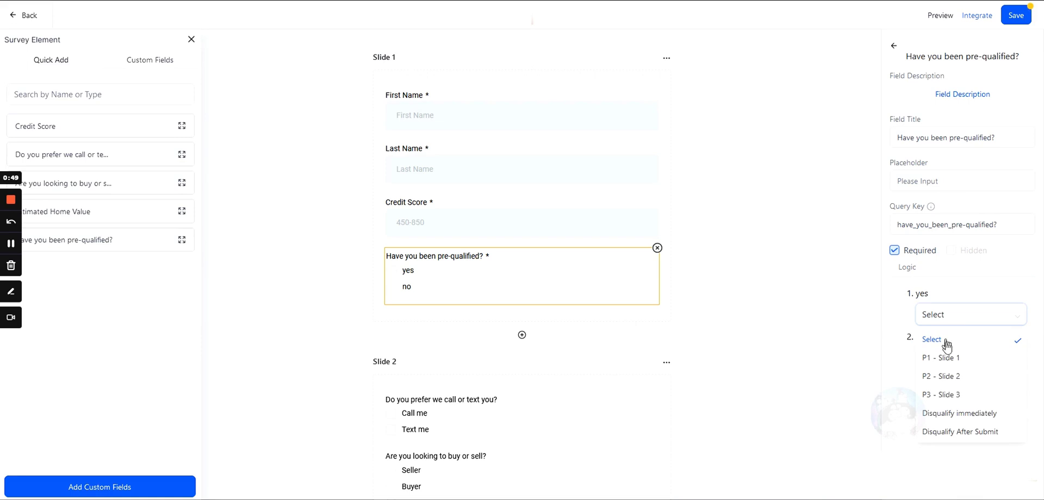
{"action": "left_click", "coordinate": [947, 417]}
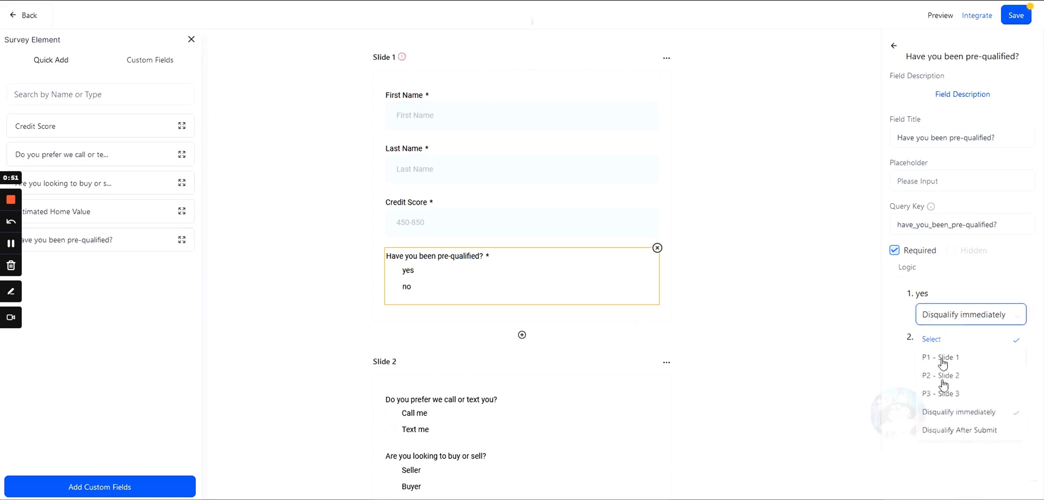
{"action": "left_click", "coordinate": [942, 324]}
{"action": "left_click", "coordinate": [936, 434]}
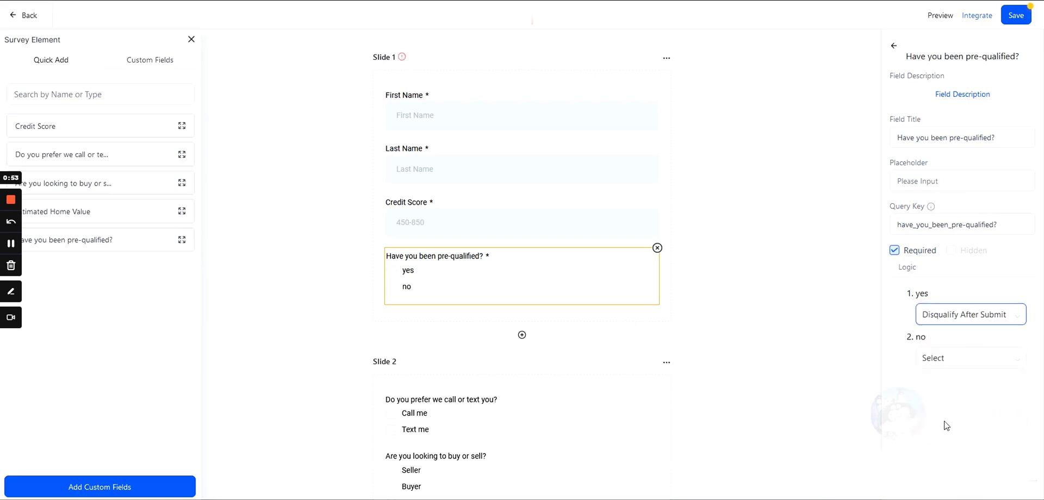
{"action": "scroll", "coordinate": [518, 350], "scroll_direction": "down", "scroll_amount": 7}
{"action": "scroll", "coordinate": [553, 294], "scroll_direction": "up", "scroll_amount": 7}
{"action": "left_click", "coordinate": [959, 326]}
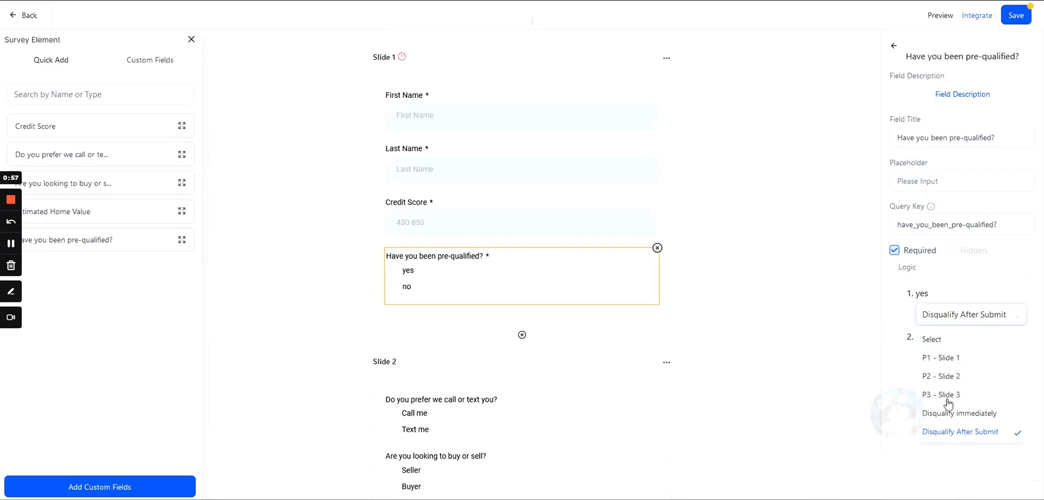
{"action": "left_click", "coordinate": [940, 383]}
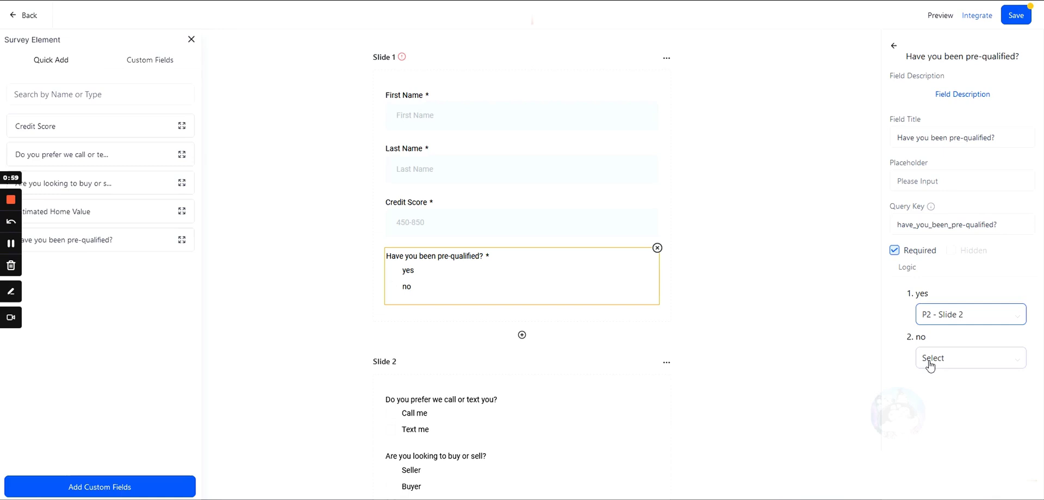
{"action": "left_click", "coordinate": [946, 357]}
{"action": "left_click", "coordinate": [943, 438]}
{"action": "scroll", "coordinate": [478, 251], "scroll_direction": "down", "scroll_amount": 5}
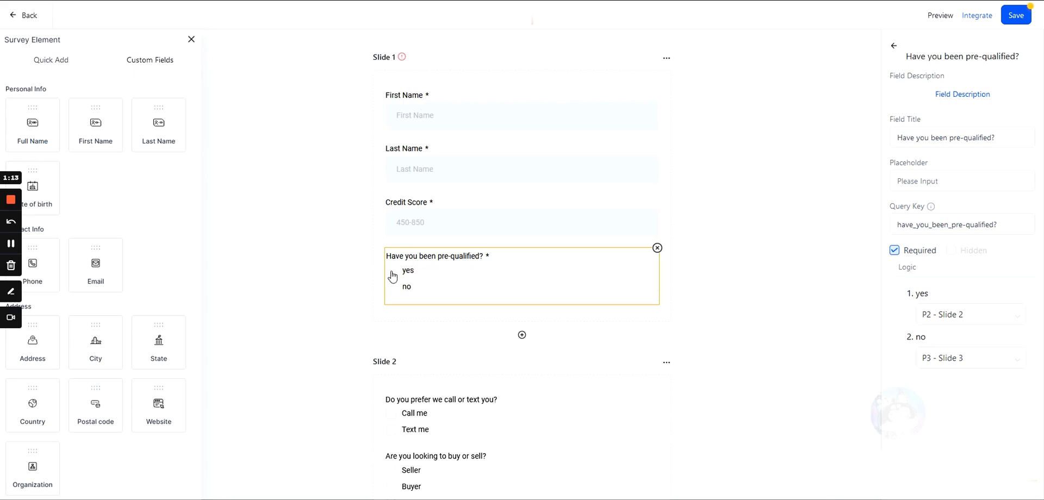
Change the pre-qualified question's no logic to Disqualify immediately.
{"action": "scroll", "coordinate": [438, 191], "scroll_direction": "down", "scroll_amount": 5}
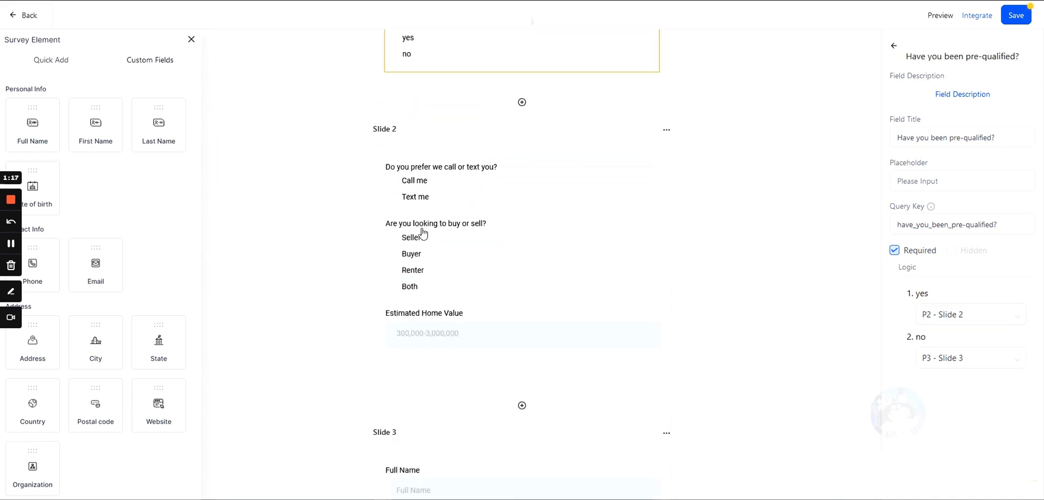
{"action": "scroll", "coordinate": [457, 217], "scroll_direction": "up", "scroll_amount": 3}
{"action": "scroll", "coordinate": [452, 272], "scroll_direction": "down", "scroll_amount": 1}
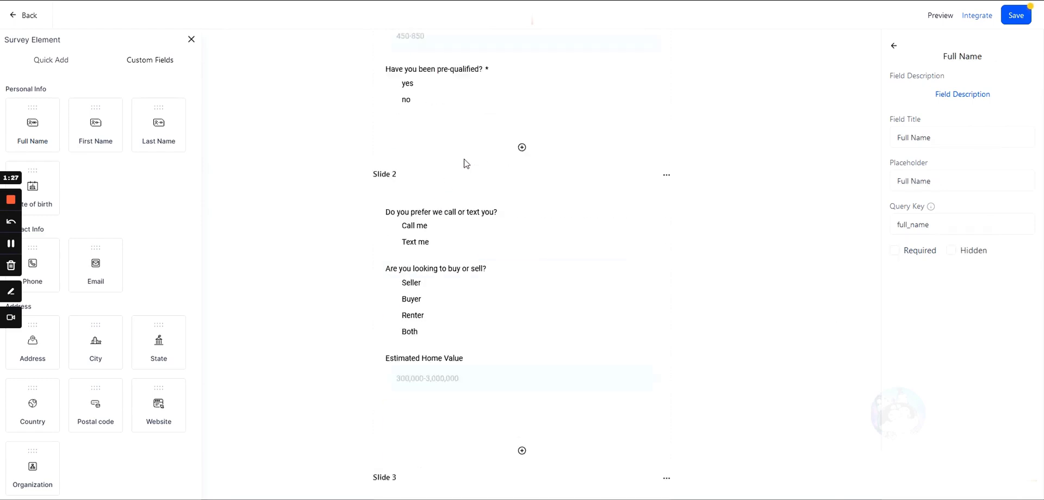
{"action": "left_click", "coordinate": [438, 233]}
{"action": "left_click", "coordinate": [956, 362]}
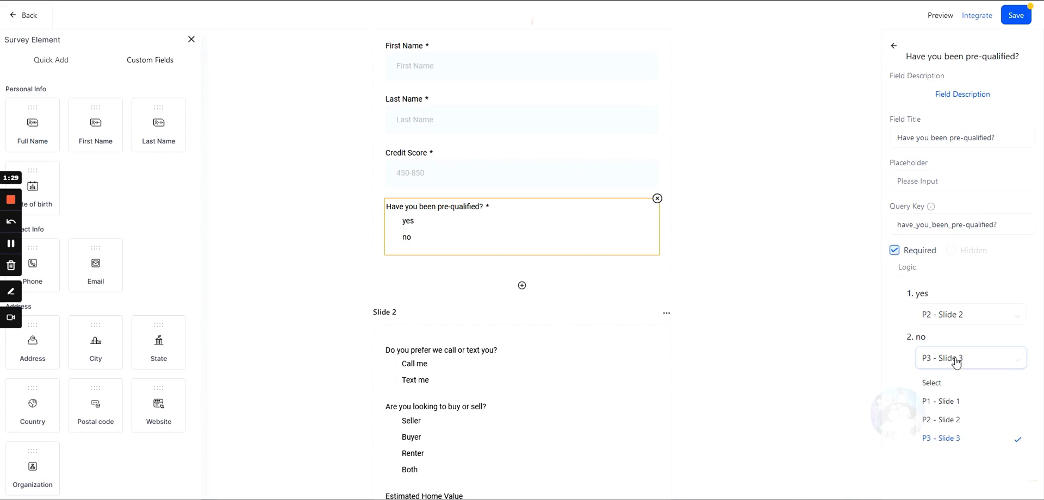
{"action": "left_click", "coordinate": [968, 479]}
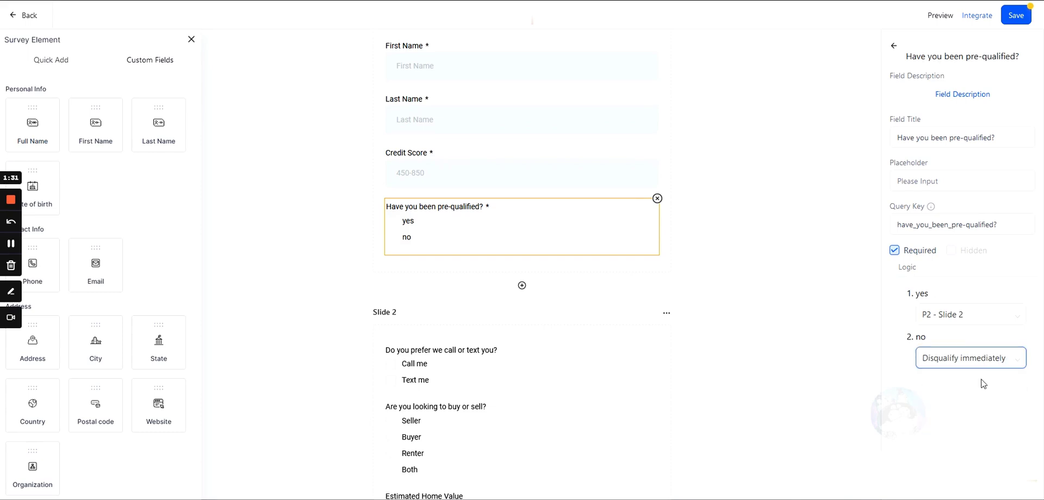
Save the survey and open its respondent preview.
{"action": "scroll", "coordinate": [484, 235], "scroll_direction": "up", "scroll_amount": 1}
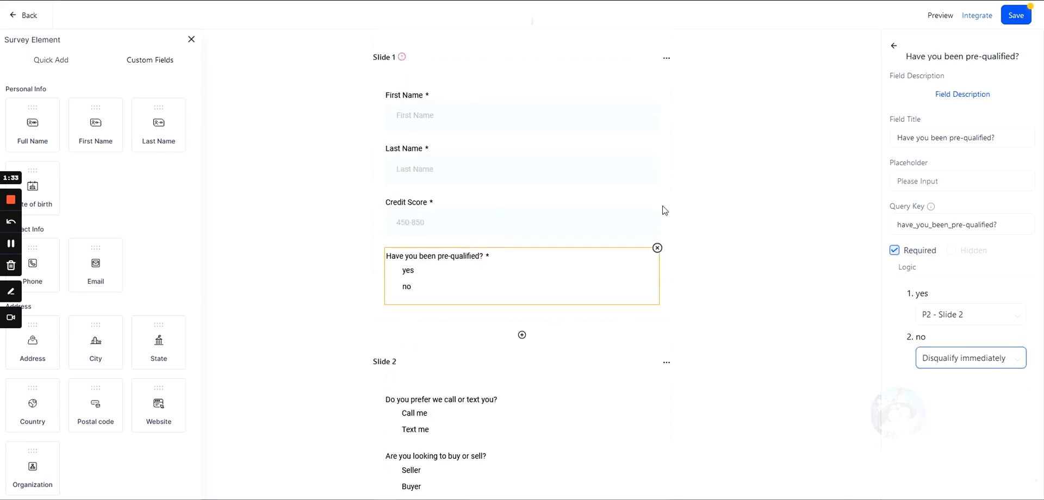
{"action": "left_click", "coordinate": [1016, 22]}
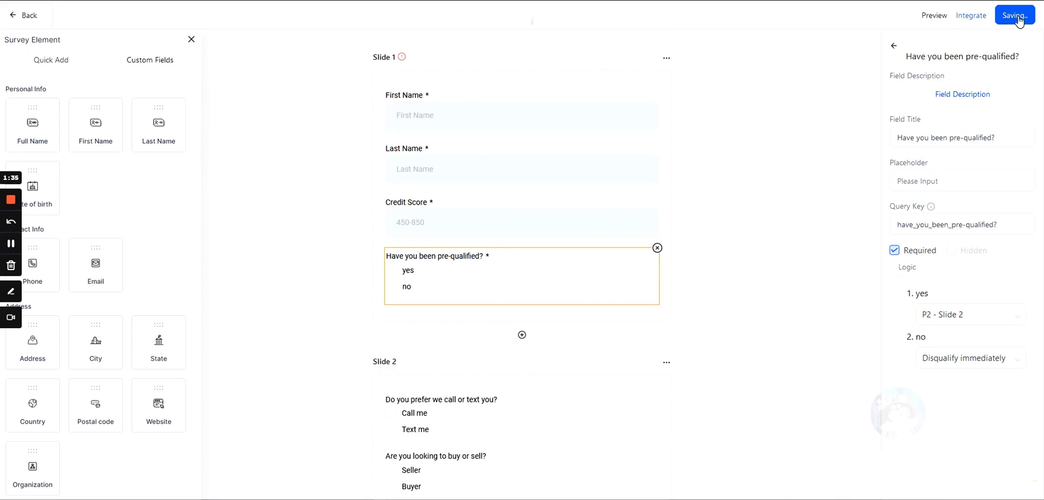
{"action": "left_click", "coordinate": [940, 17]}
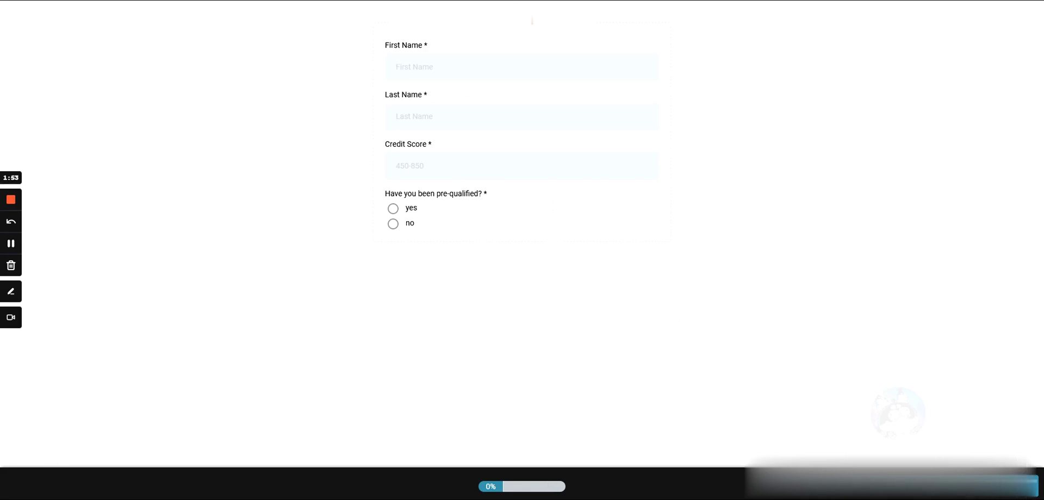
{"action": "type", "text": "dsfgsd"}
{"action": "key", "text": "Tab"}
{"action": "type", "text": "sdfvsdfv"}
{"action": "key", "text": "Tab"}
{"action": "type", "text": "234"}
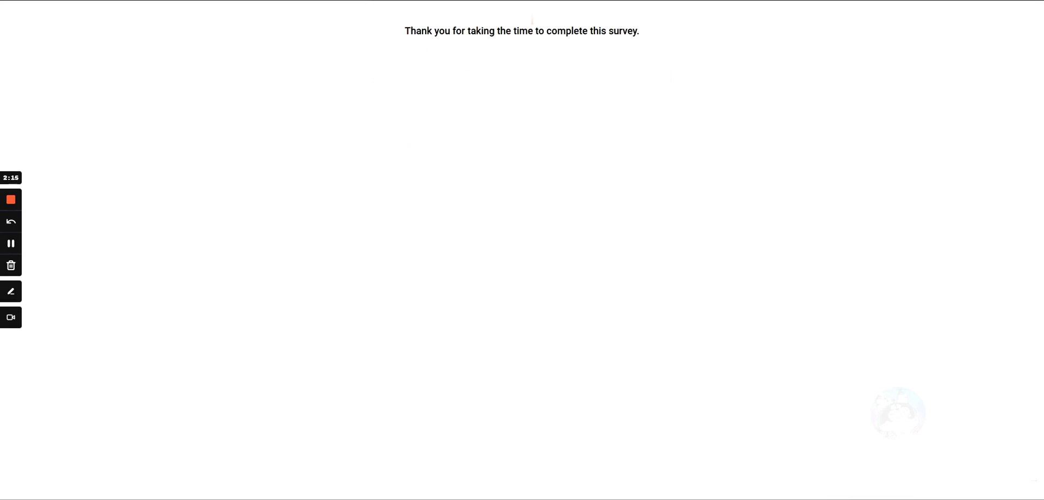
Reopen the survey preview and answer no to the pre-qualified question.
{"action": "key", "text": "ctrl+w"}
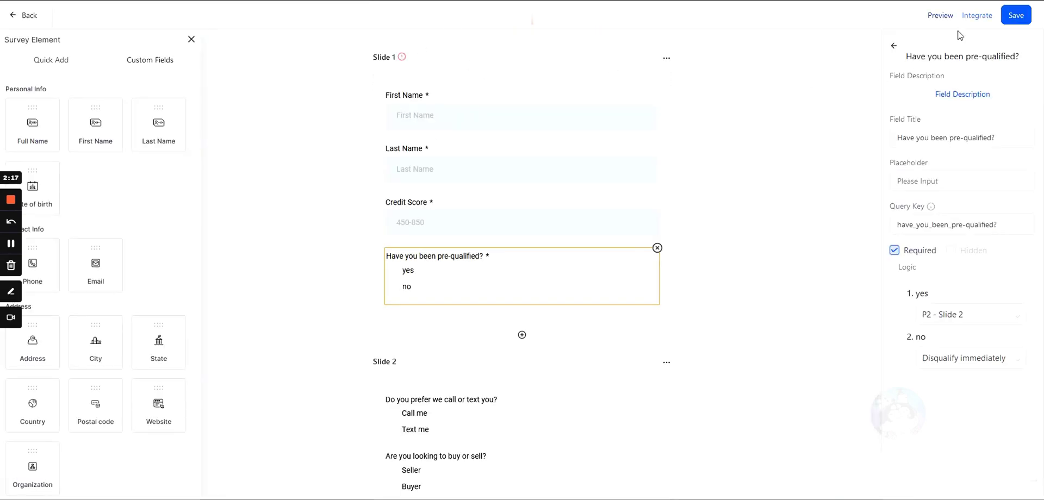
{"action": "left_click", "coordinate": [946, 17]}
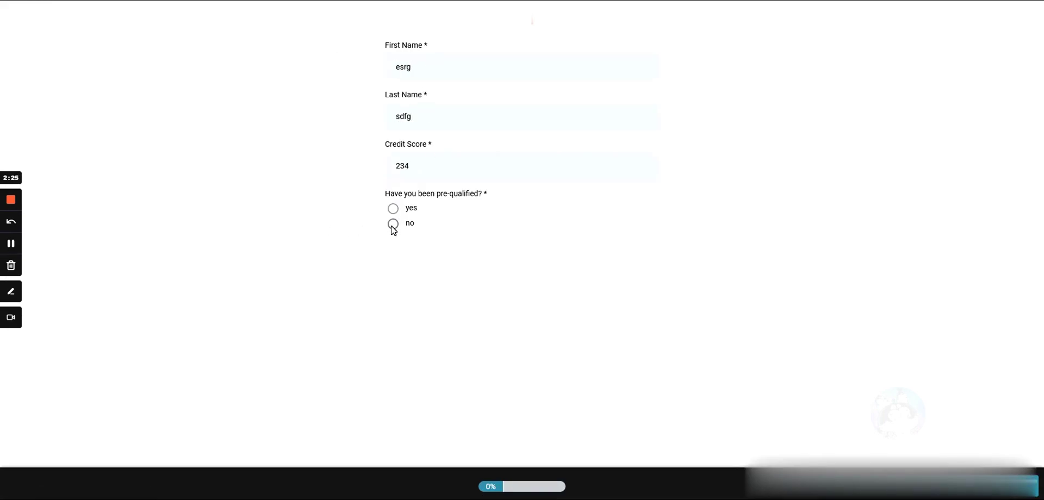
{"action": "left_click", "coordinate": [392, 227]}
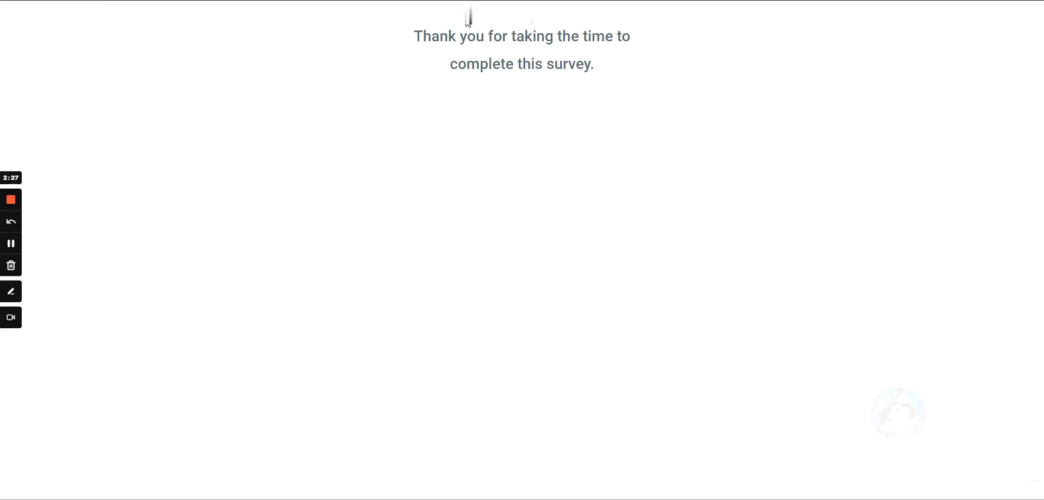
Select the thank-you message text on the final page.
{"action": "left_click_drag", "start_coordinate": [415, 36], "coordinate": [642, 105]}
{"action": "left_click", "coordinate": [622, 86]}
{"action": "triple_click", "coordinate": [412, 34]}
{"action": "left_click_drag", "start_coordinate": [412, 34], "coordinate": [625, 69]}
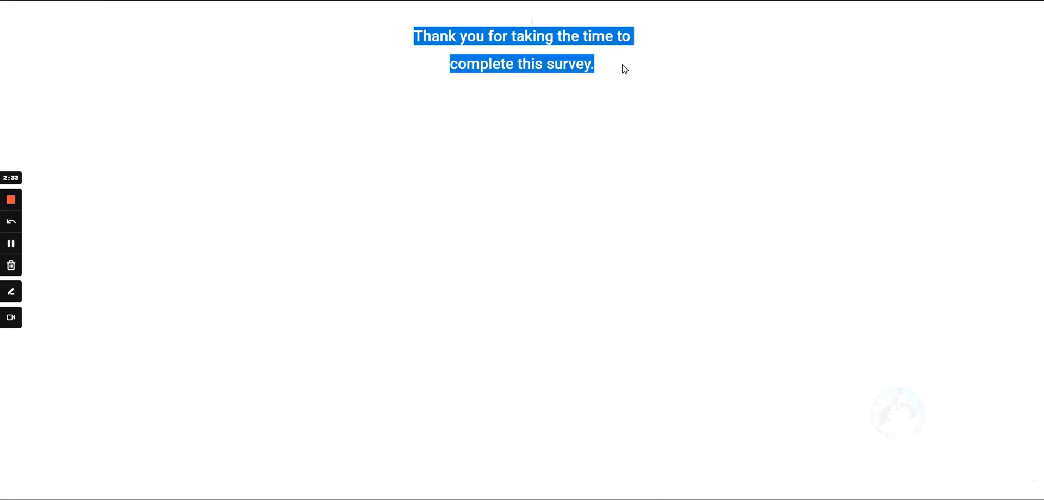
{"action": "left_click_drag", "start_coordinate": [616, 71], "coordinate": [632, 89]}
Back in the editor, switch the pre-qualified question's no logic to Disqualify After Submit and review the slides.
{"action": "key", "text": "ctrl+w"}
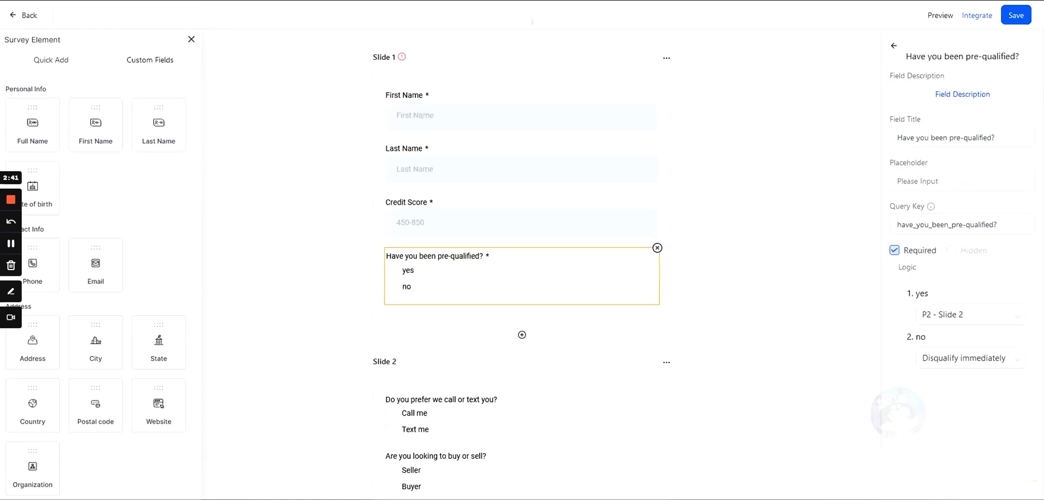
{"action": "left_click", "coordinate": [952, 369]}
{"action": "left_click", "coordinate": [947, 451]}
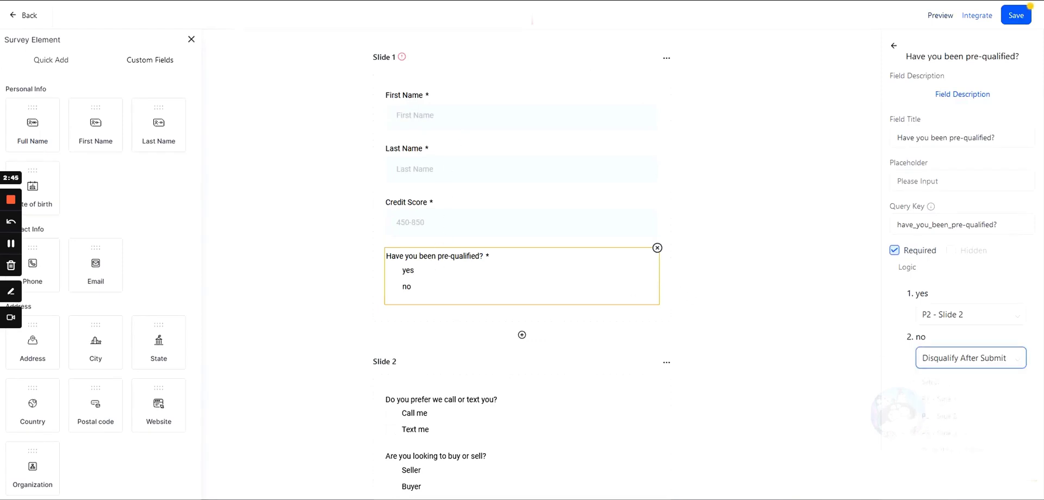
{"action": "left_click", "coordinate": [771, 358]}
{"action": "scroll", "coordinate": [384, 176], "scroll_direction": "down", "scroll_amount": 4}
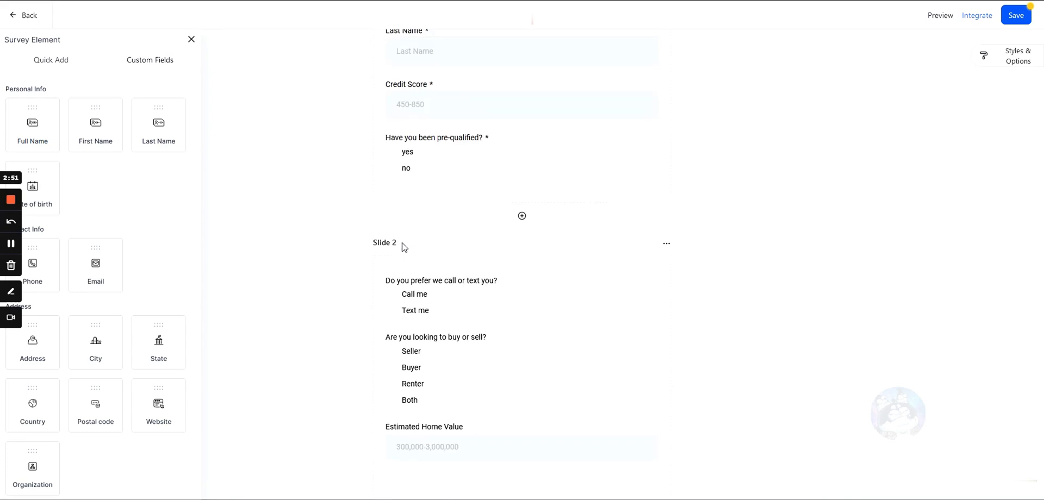
{"action": "scroll", "coordinate": [403, 242], "scroll_direction": "down", "scroll_amount": 7}
{"action": "scroll", "coordinate": [365, 217], "scroll_direction": "up", "scroll_amount": 6}
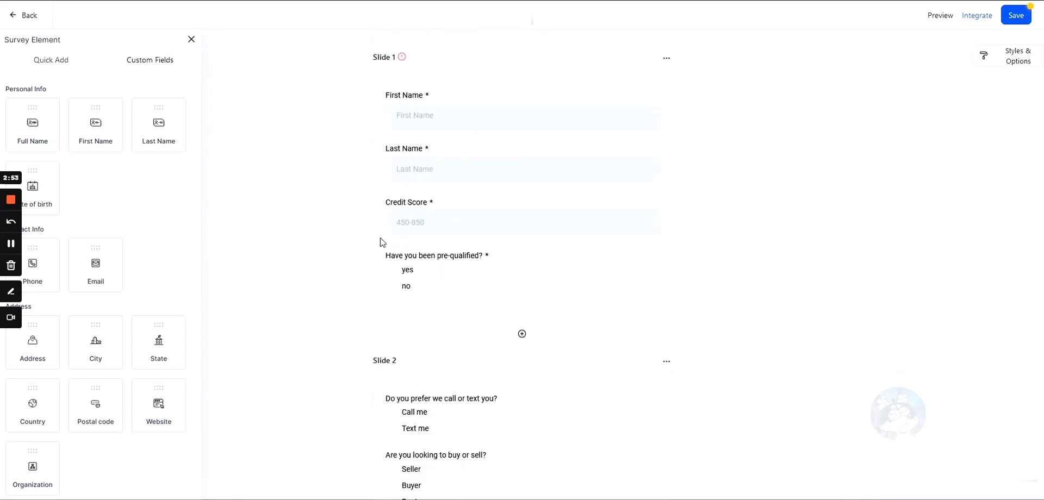
Preview the updated survey, enter a name in the Full Name field, and submit it.
{"action": "left_click", "coordinate": [942, 17]}
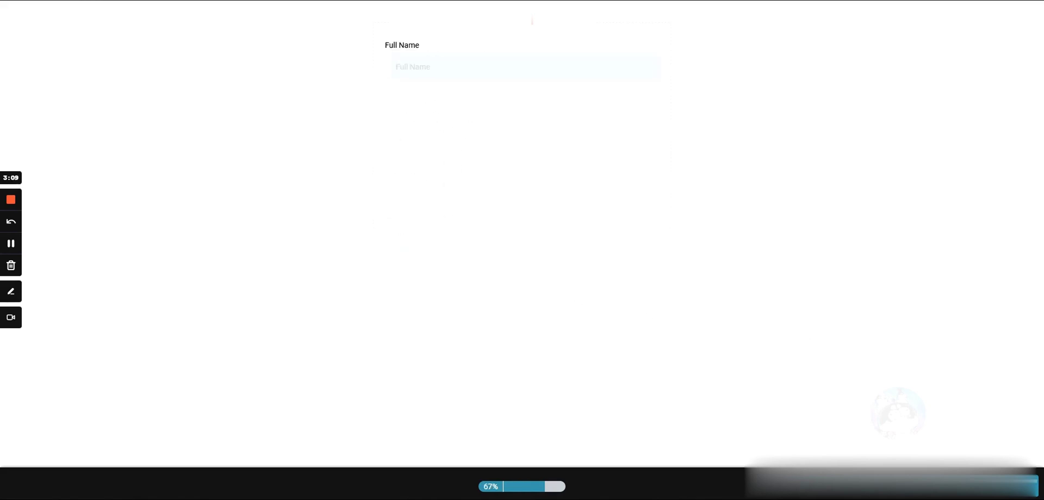
{"action": "type", "text": "hghfgsm"}
{"action": "key", "text": "Return"}
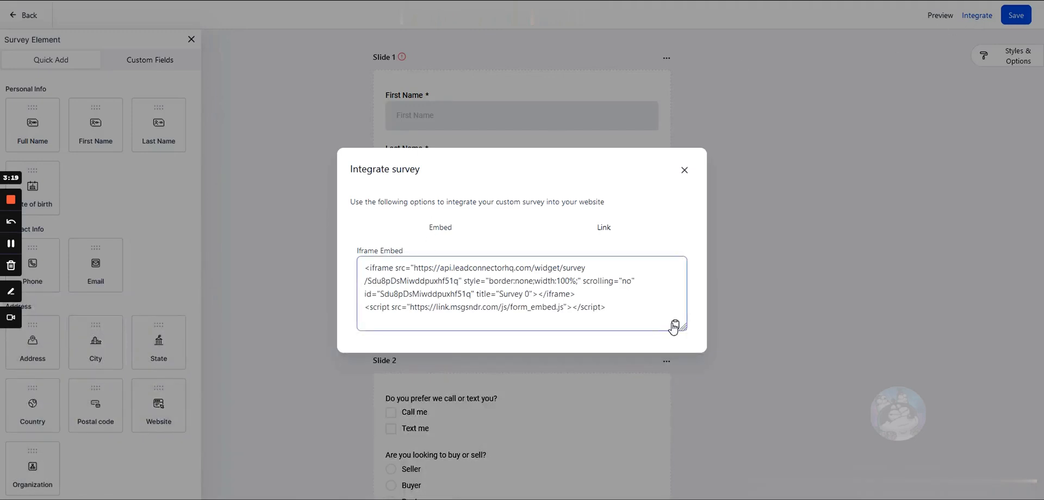
Select the survey's share URL on the Link tab, close the Integrate dialog, and save.
{"action": "left_click", "coordinate": [599, 228]}
{"action": "triple_click", "coordinate": [435, 294]}
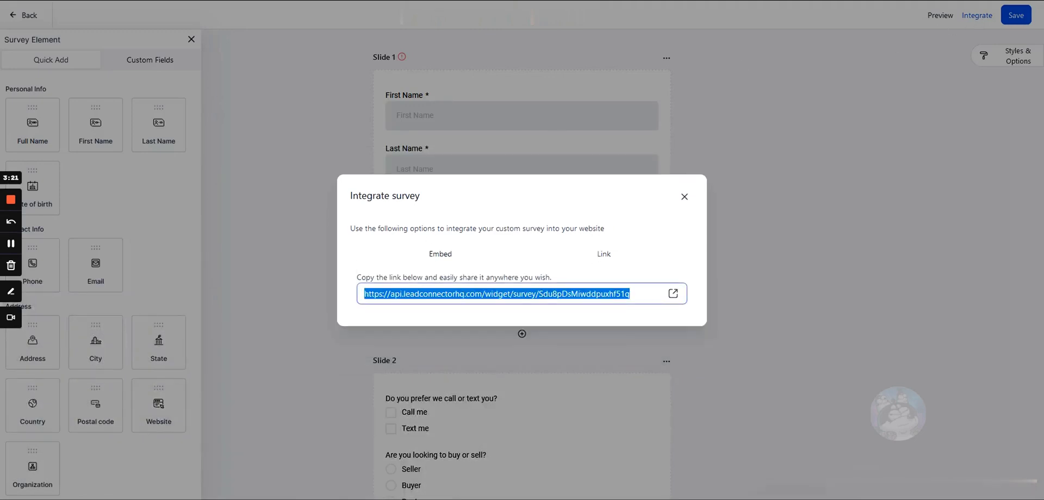
{"action": "left_click", "coordinate": [685, 197]}
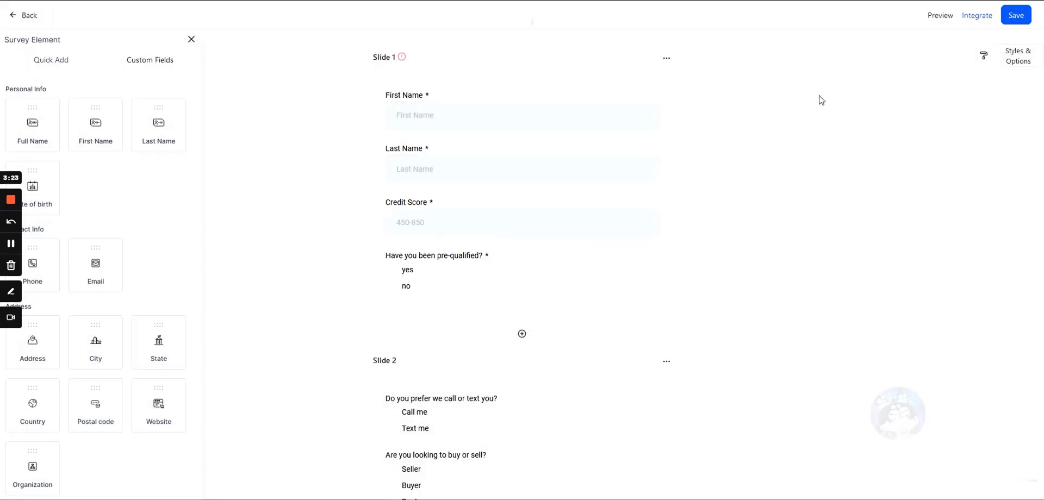
{"action": "left_click", "coordinate": [1018, 22]}
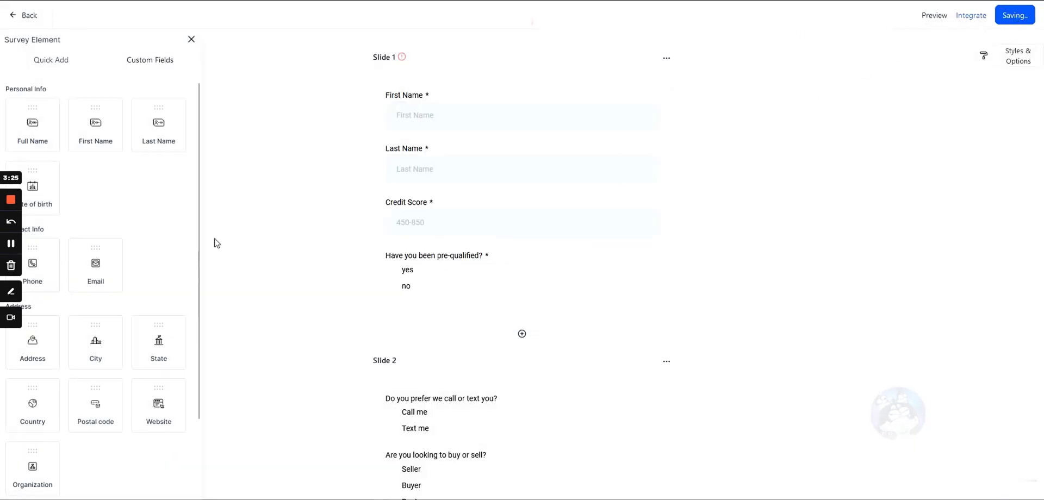